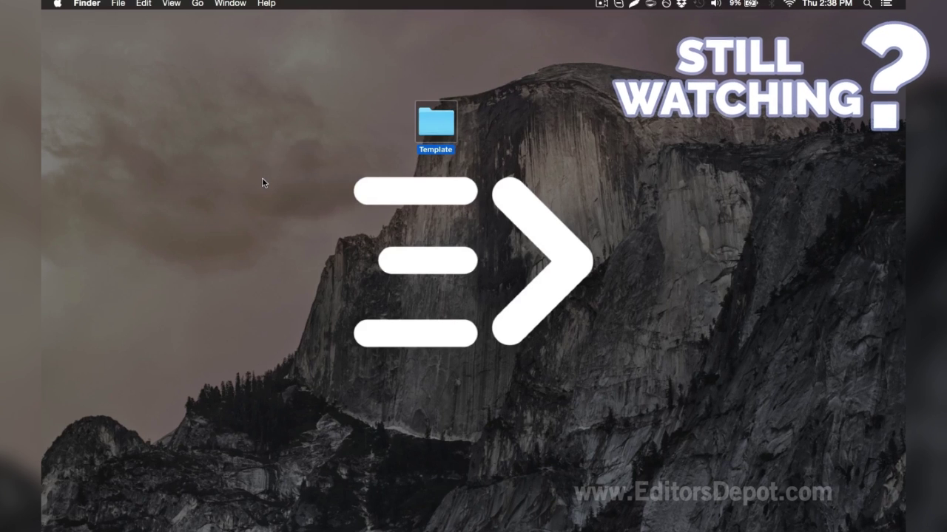
Open Template V8.0.c4d from the desktop Template folder in Cinema 4D
left_click(434, 127)
double_click(434, 128)
left_click(525, 172)
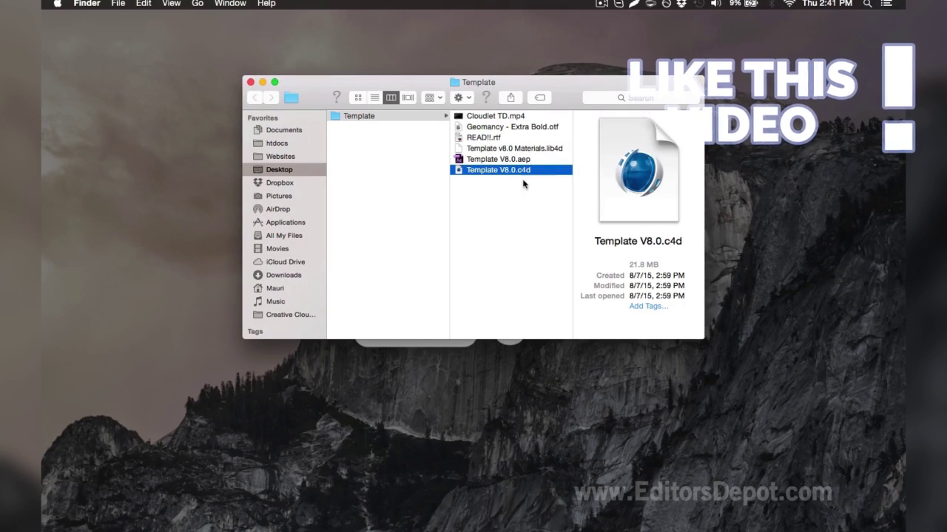
double_click(525, 175)
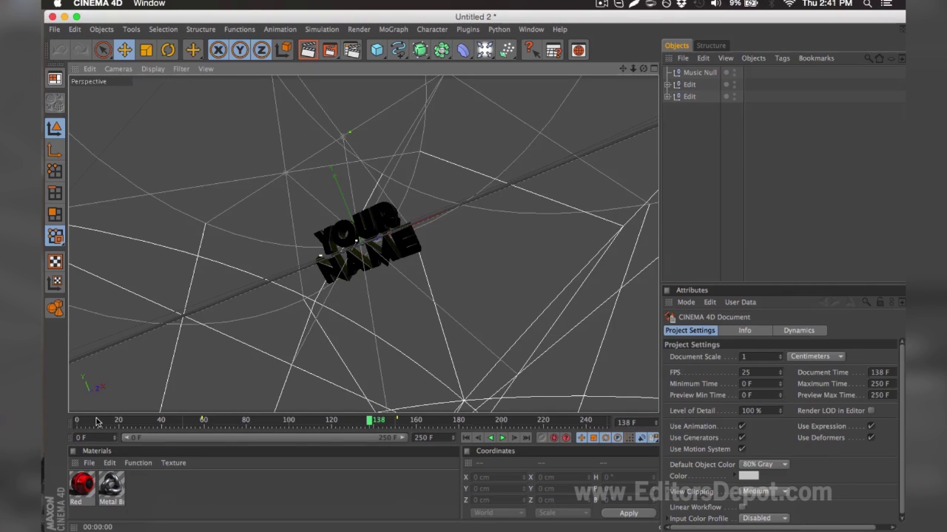
Move the timeline to frame 161 and expand both Edit groups in the Object Manager
left_click_drag(96, 422, 418, 420)
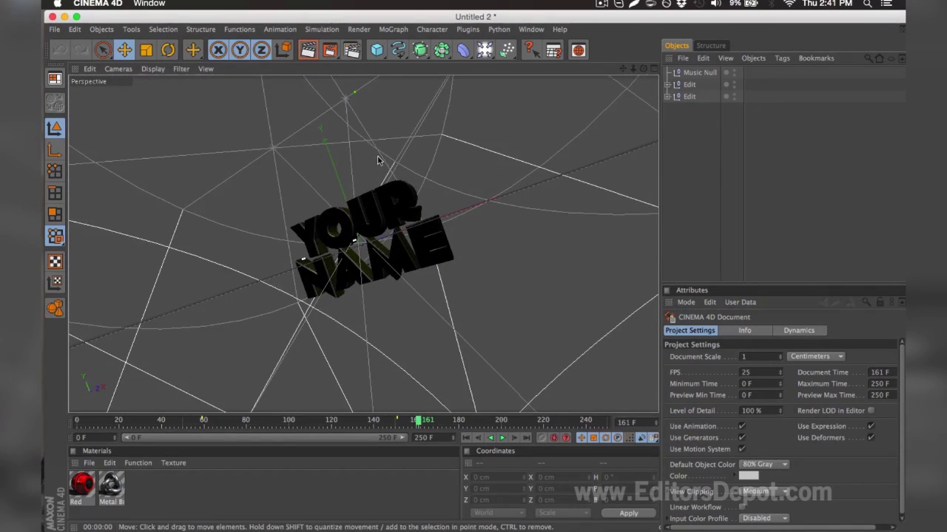
left_click(668, 85)
left_click(668, 120)
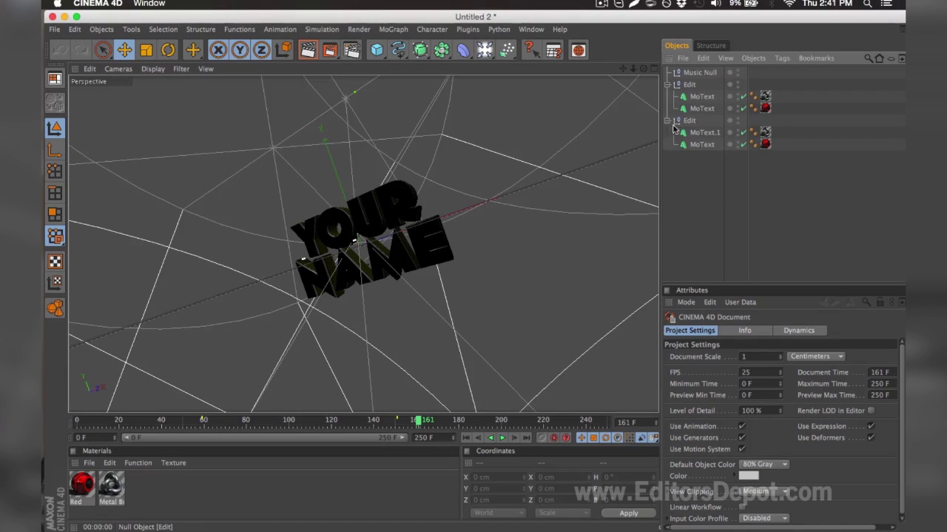
Check the font of MoText.1 (NAME) without changing it, then deselect
left_click(693, 135)
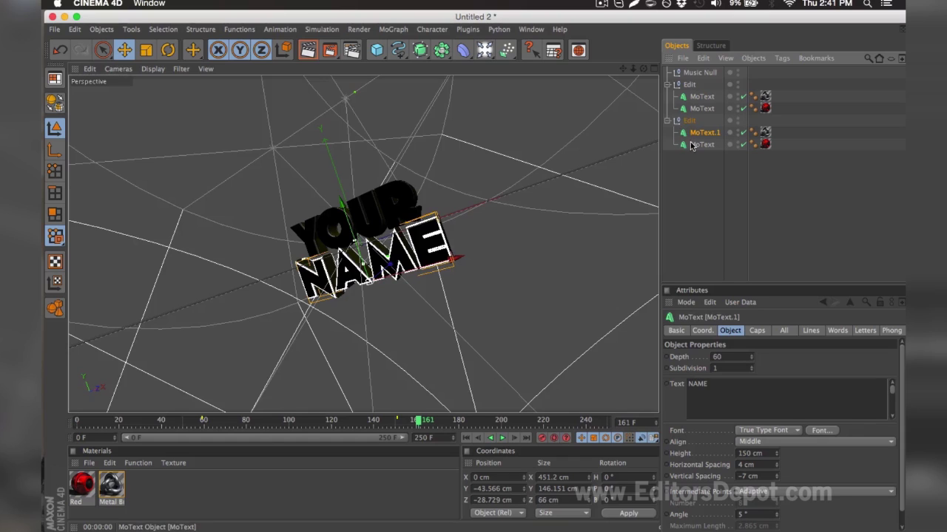
left_click(822, 431)
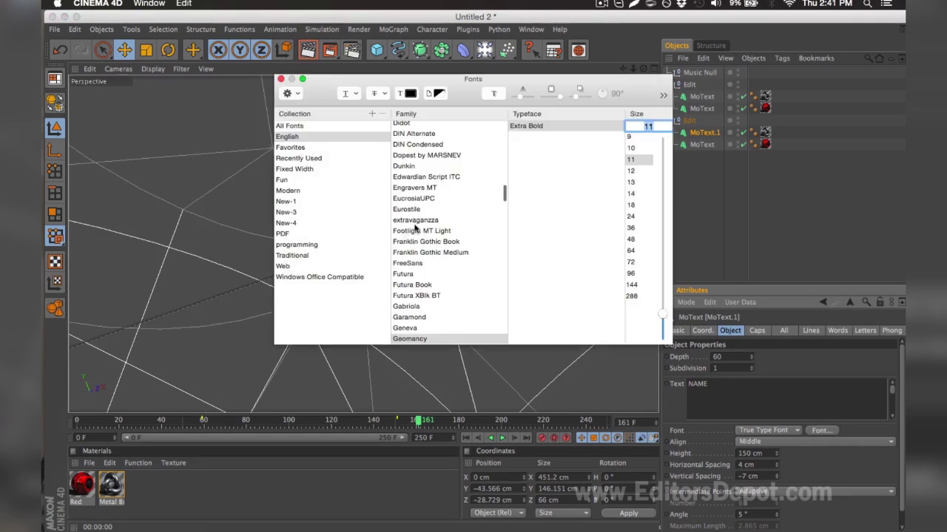
left_click(280, 78)
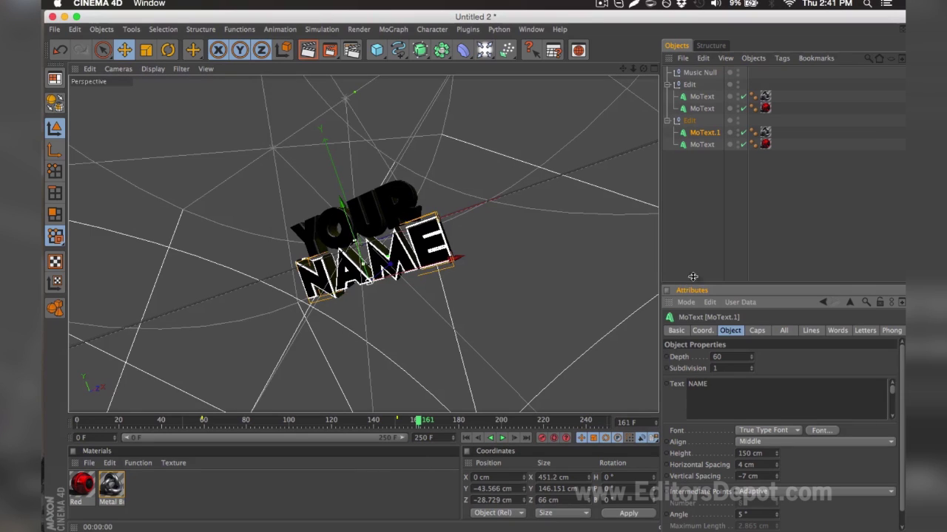
left_click(698, 244)
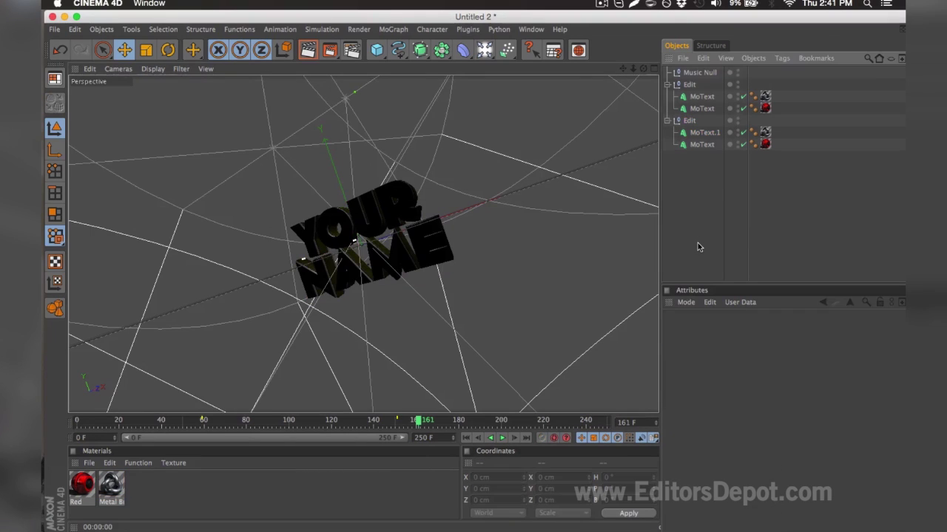
Replace YOUR with EDITORS in both top-line MoText objects and render the active view
left_click(699, 98)
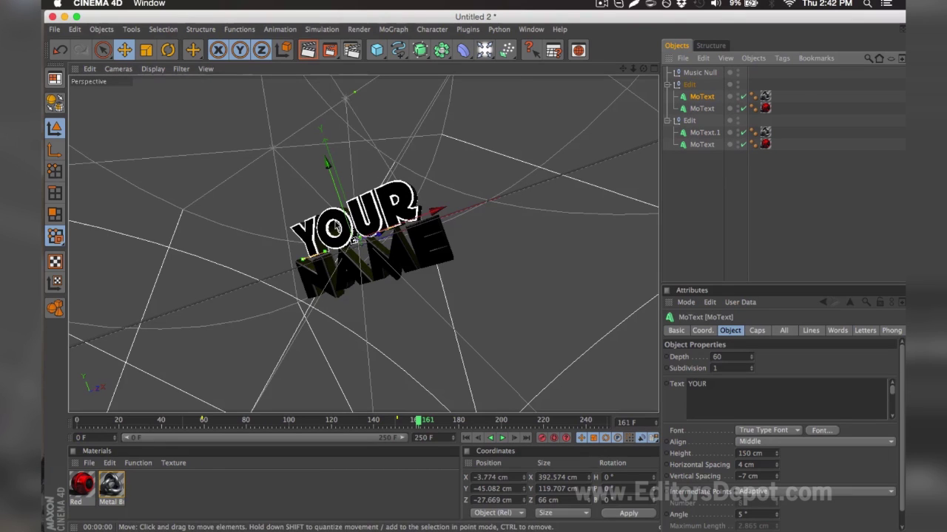
double_click(737, 392)
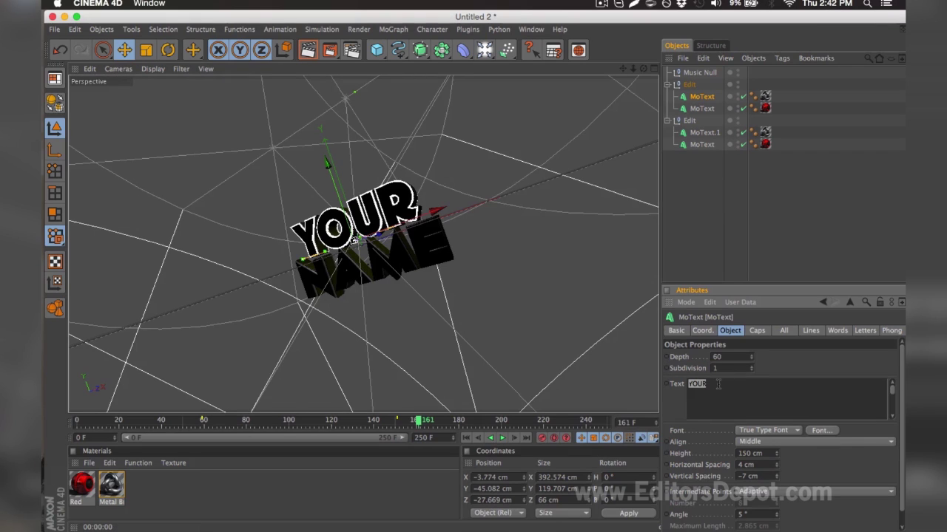
type("EDITORS")
left_click(701, 109)
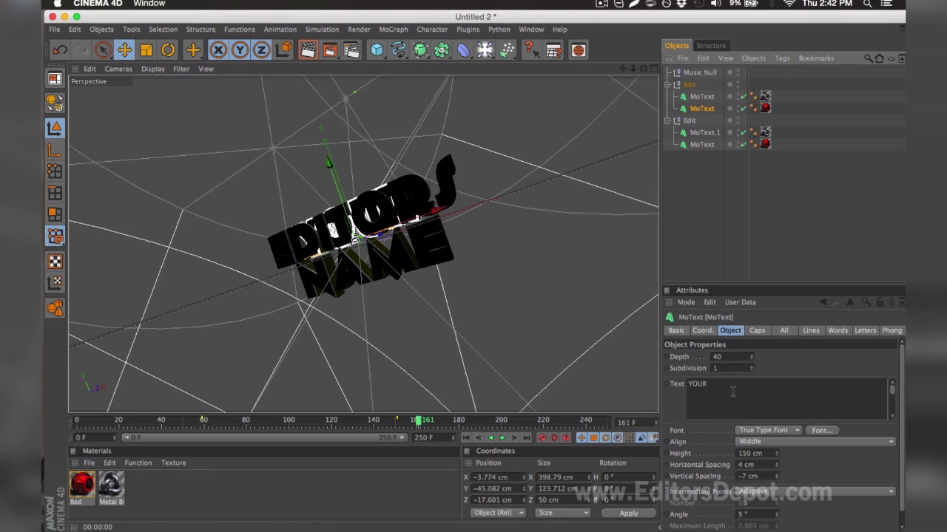
type("ED")
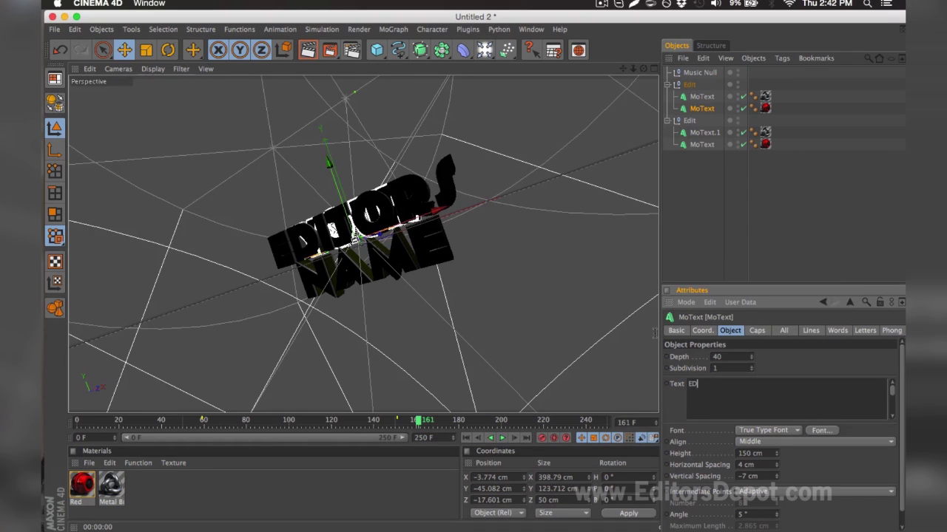
type("ITORS")
left_click(671, 242)
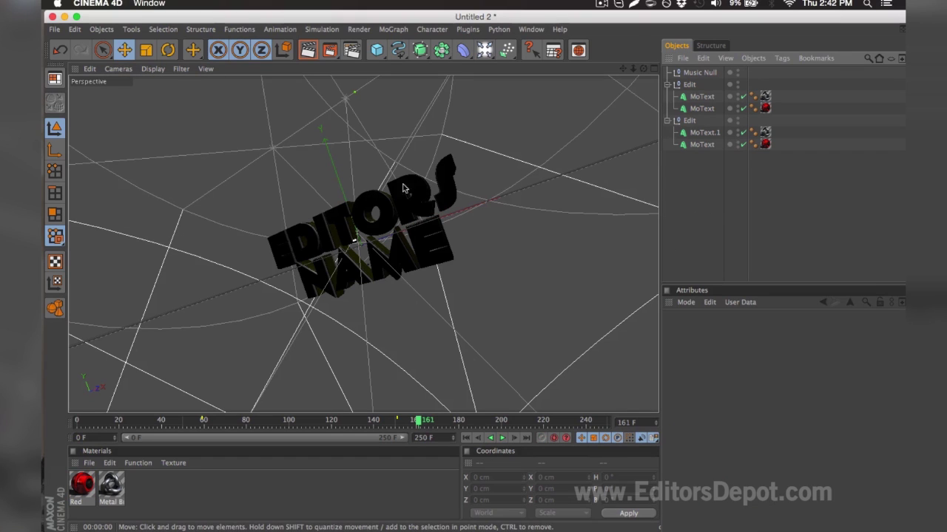
left_click(305, 52)
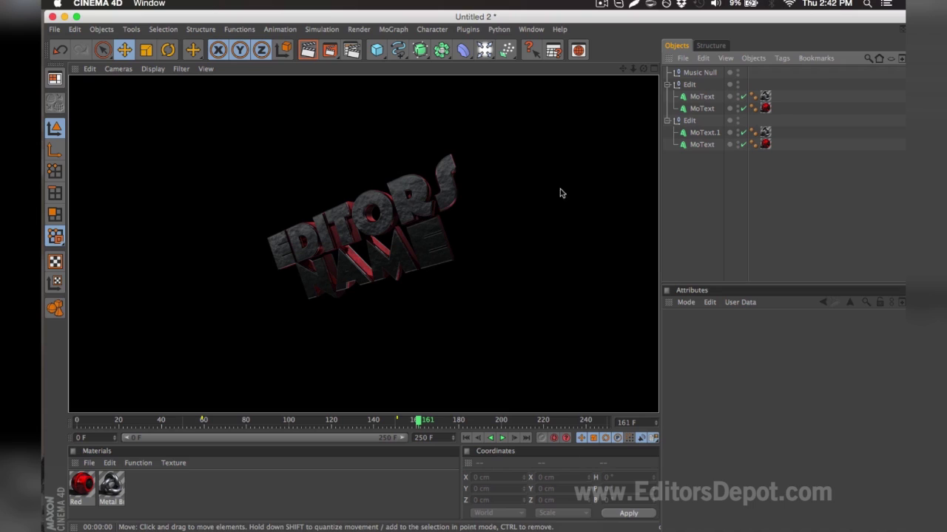
Change the bottom-line MoText from NAME to DEPOT, preview-render EDITORS DEPOT, then clear it
left_click(706, 132)
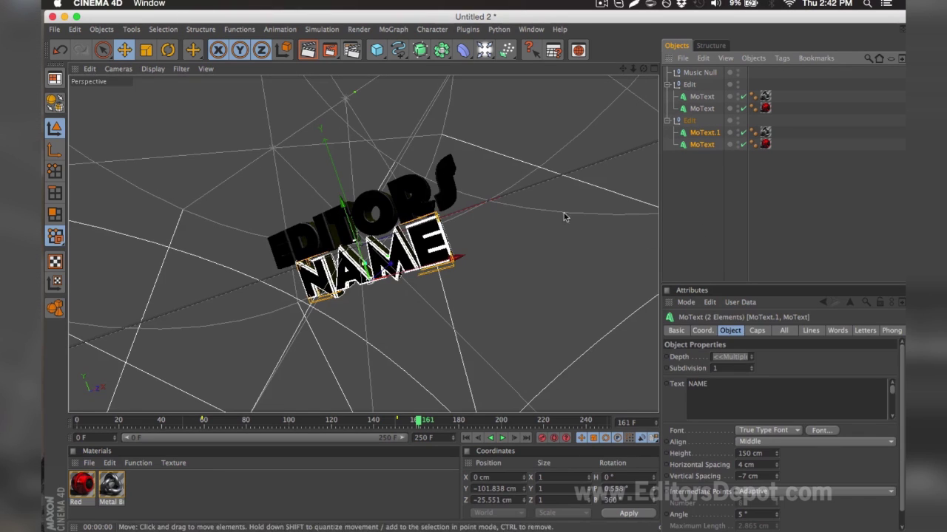
double_click(726, 395)
type("DEPOT")
left_click(676, 201)
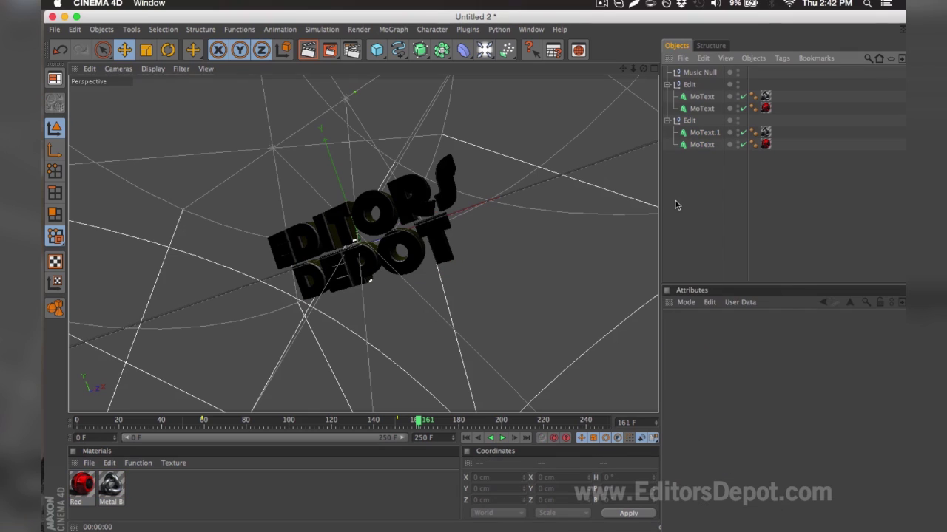
left_click(308, 50)
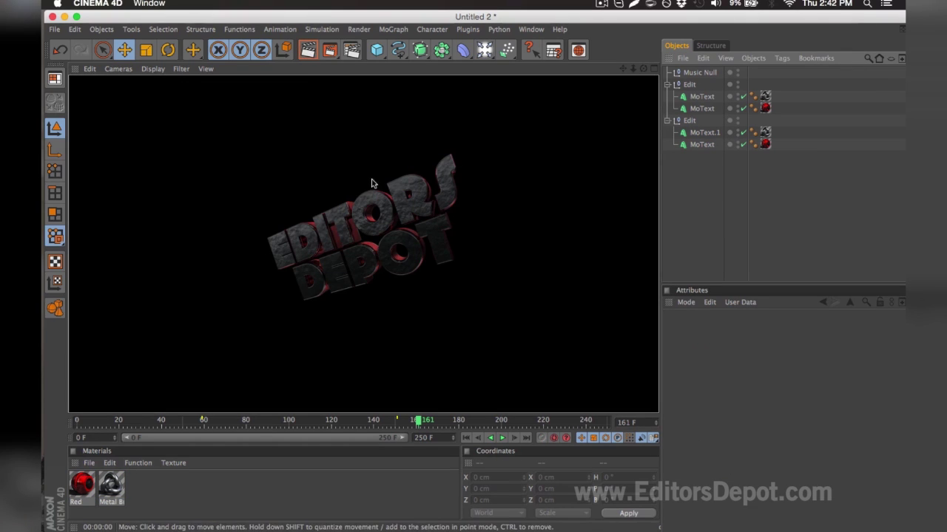
left_click(447, 145)
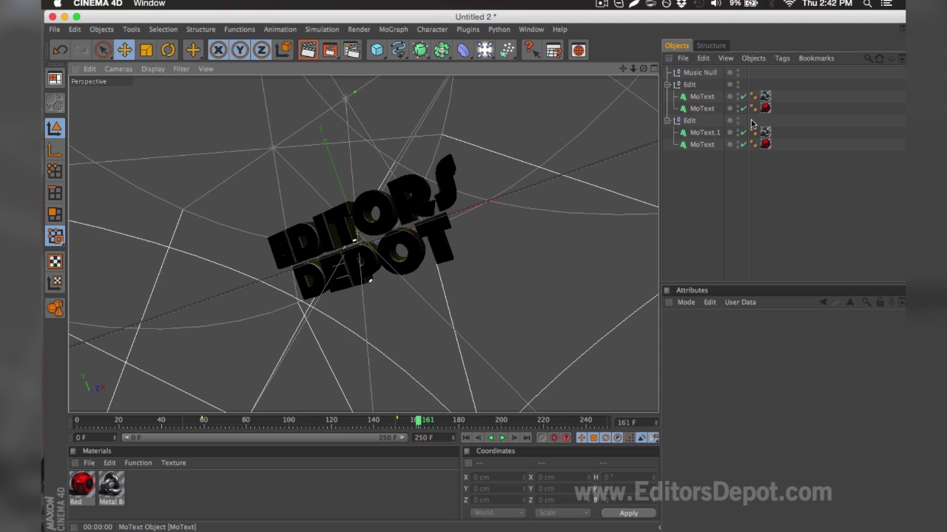
Recolour the Red material to magenta (R 217, G 46, B 210)
double_click(82, 486)
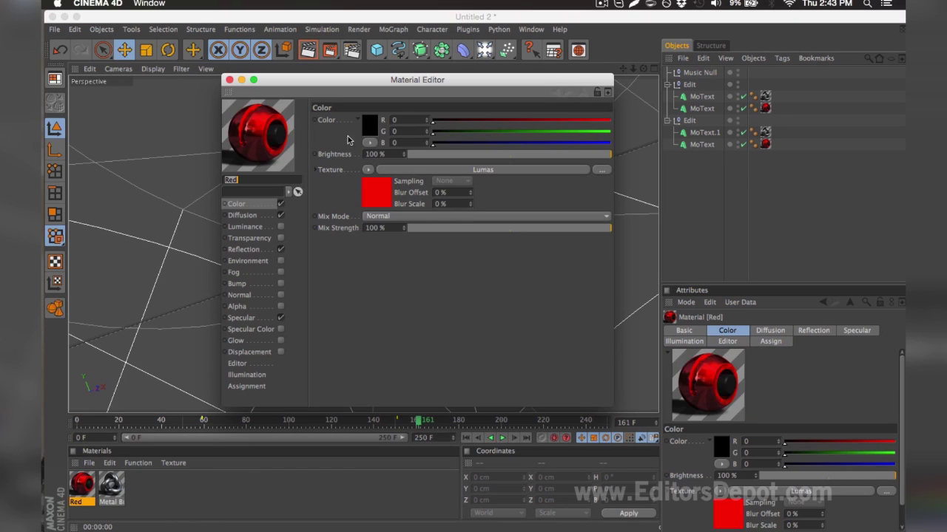
mouse_move(514, 120)
left_mouse_down()
mouse_move(606, 122)
mouse_move(583, 119)
mouse_move(602, 133)
mouse_move(465, 133)
mouse_move(579, 144)
left_mouse_up()
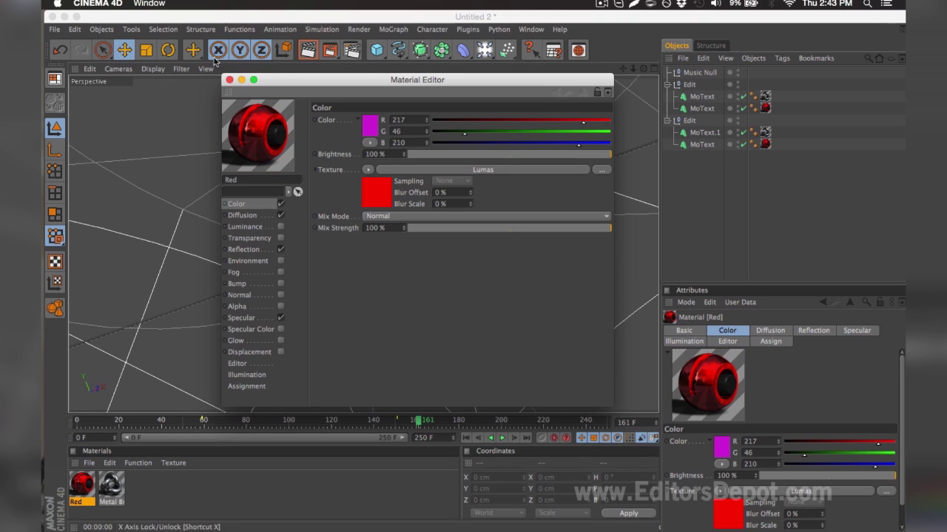
left_click(229, 80)
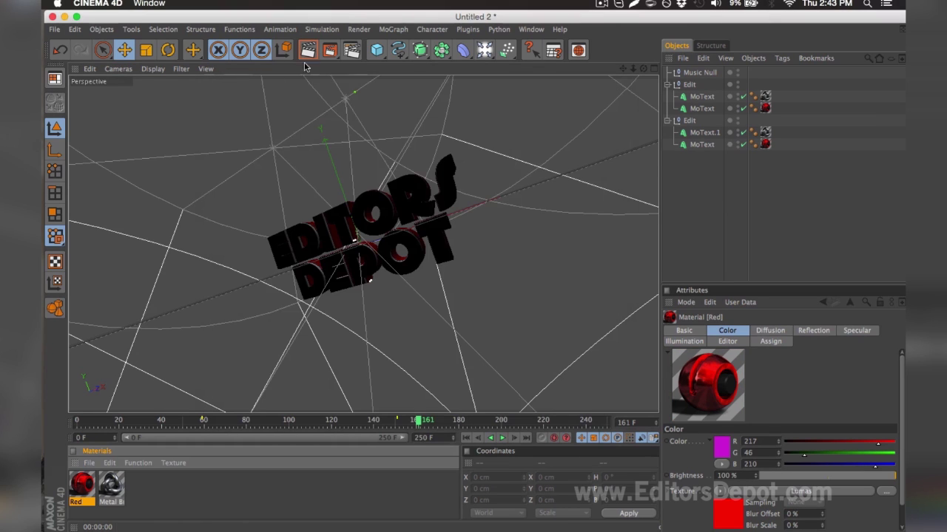
left_click(351, 50)
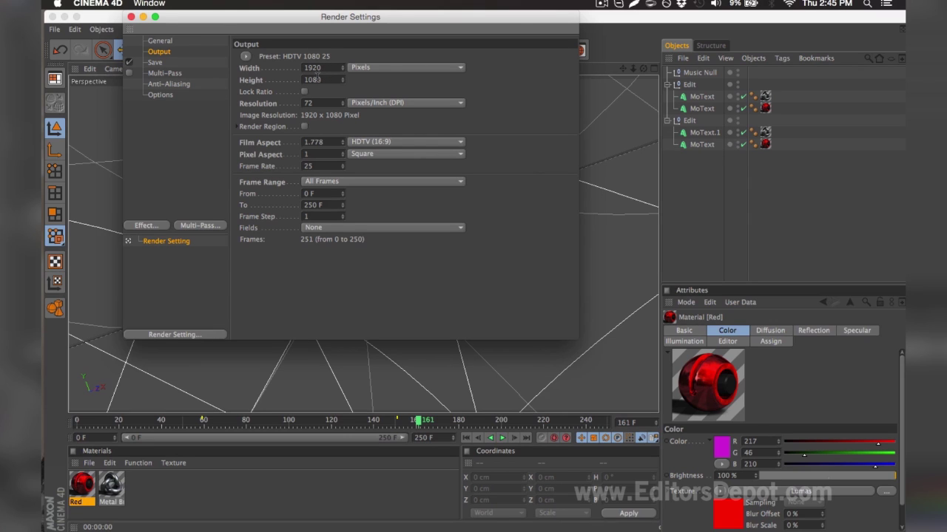
Keep the render frame range at All Frames and PNG as the output format
left_click(319, 183)
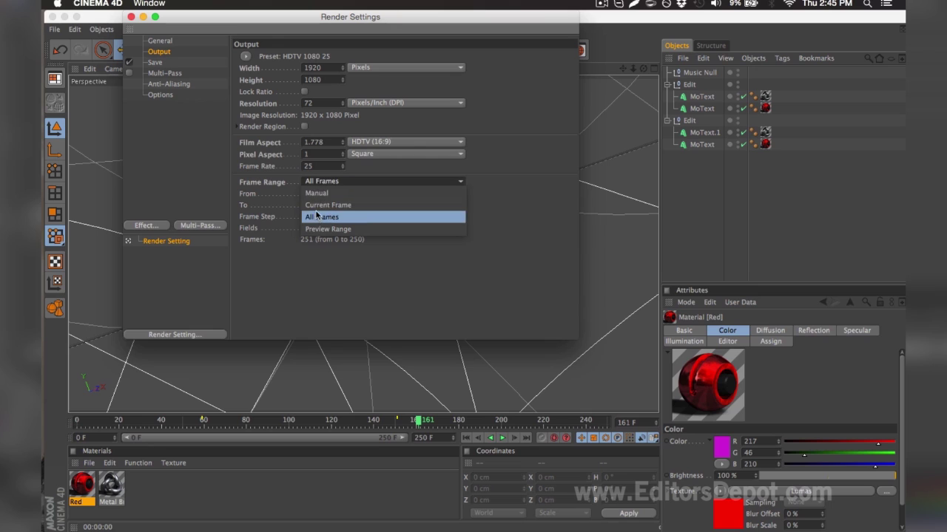
left_click(315, 218)
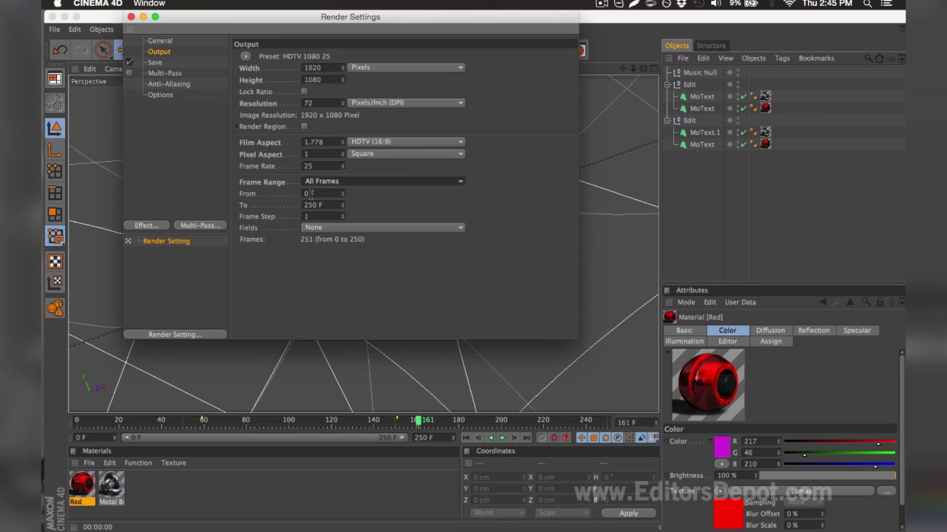
left_click(188, 62)
left_click(325, 92)
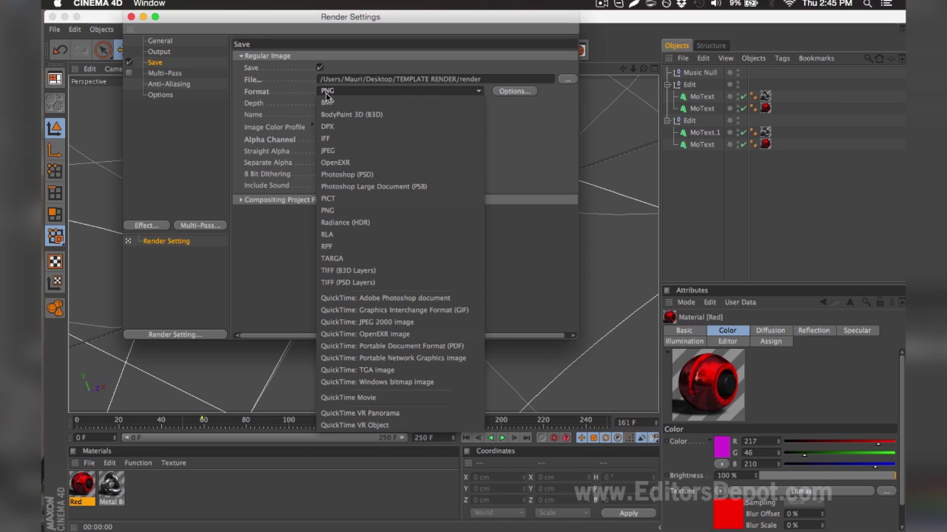
left_click(326, 95)
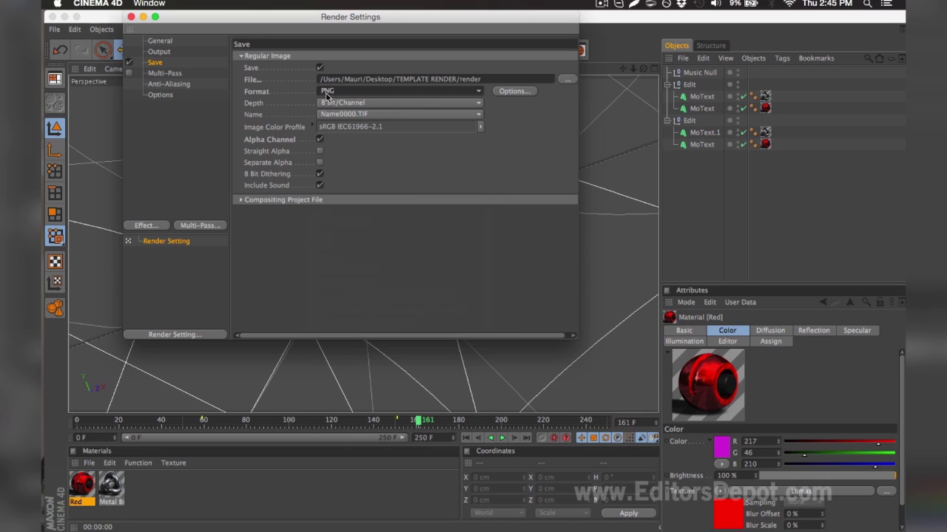
Set the output file to TEMPLATE RENDER/render and close Render Settings
left_click(565, 79)
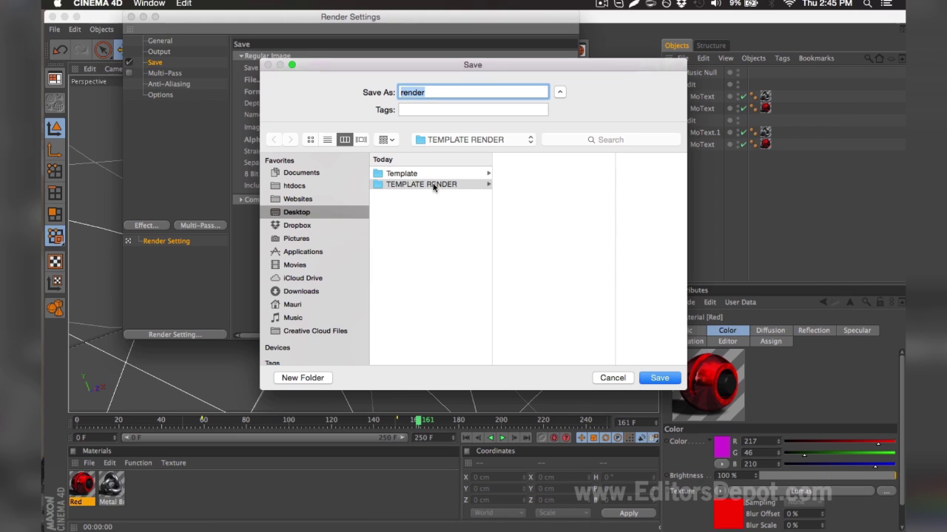
left_click_drag(431, 92, 391, 91)
key("Return")
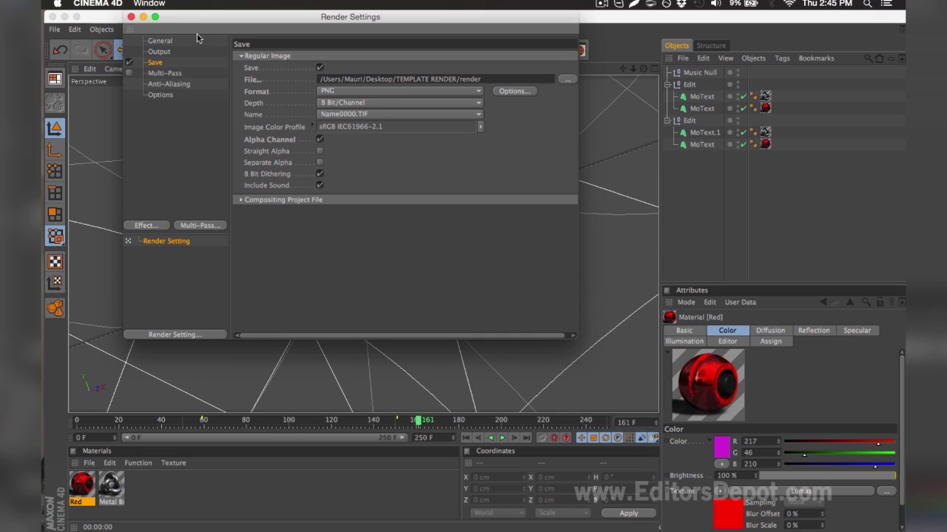
left_click(131, 17)
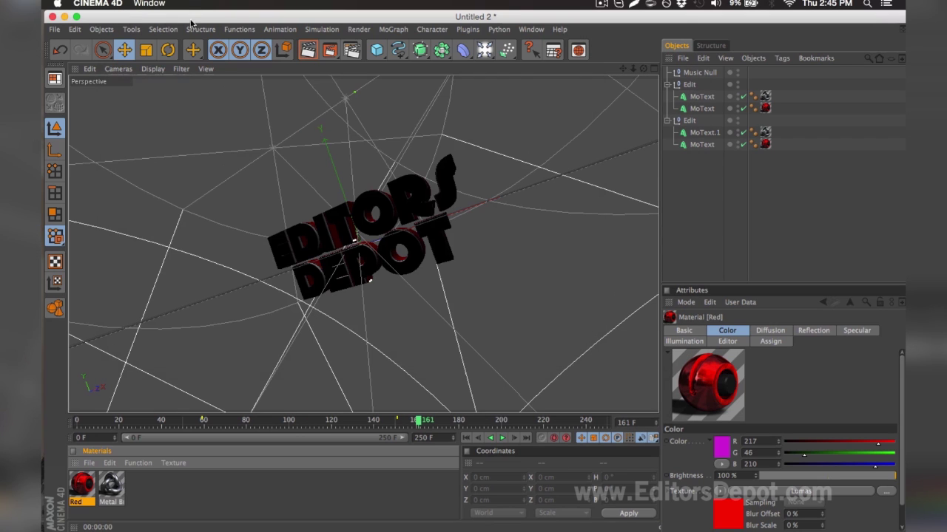
Render the animation to the Picture Viewer and open Template V8.0.aep in After Effects
left_click(330, 50)
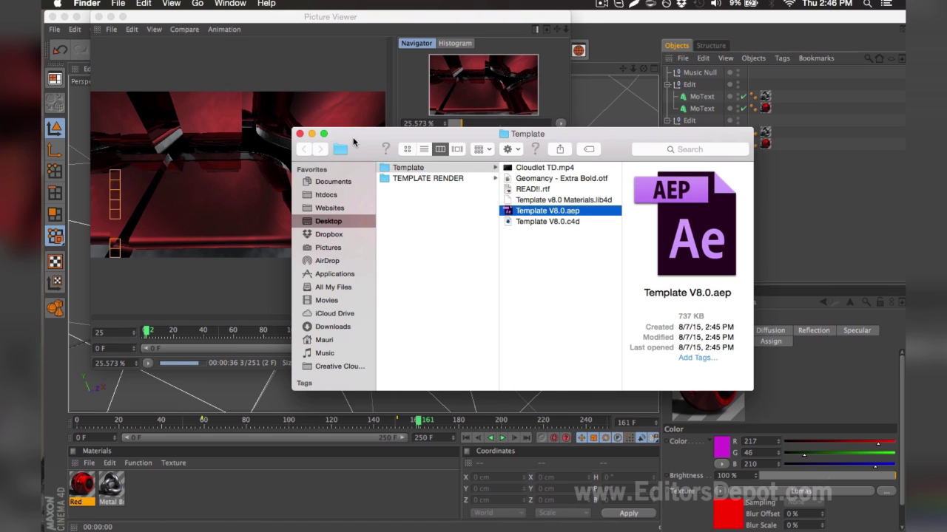
double_click(542, 210)
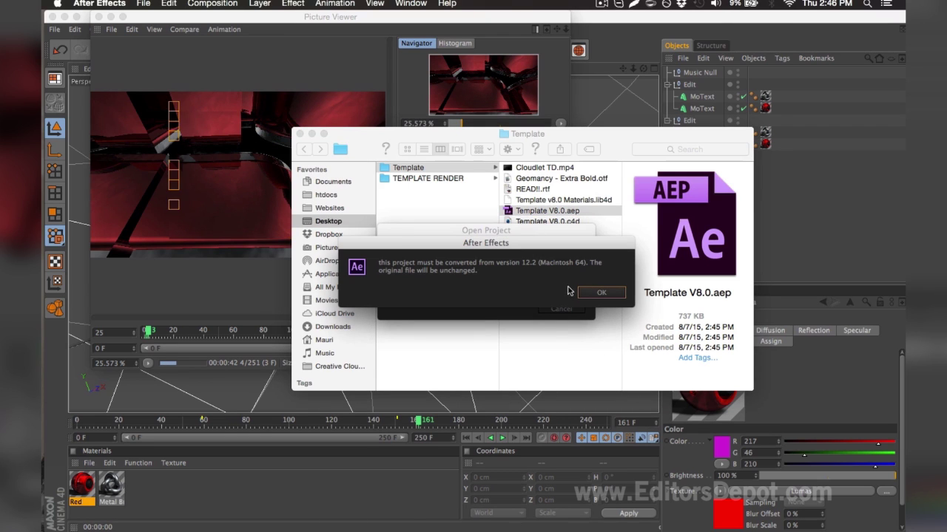
left_click(598, 293)
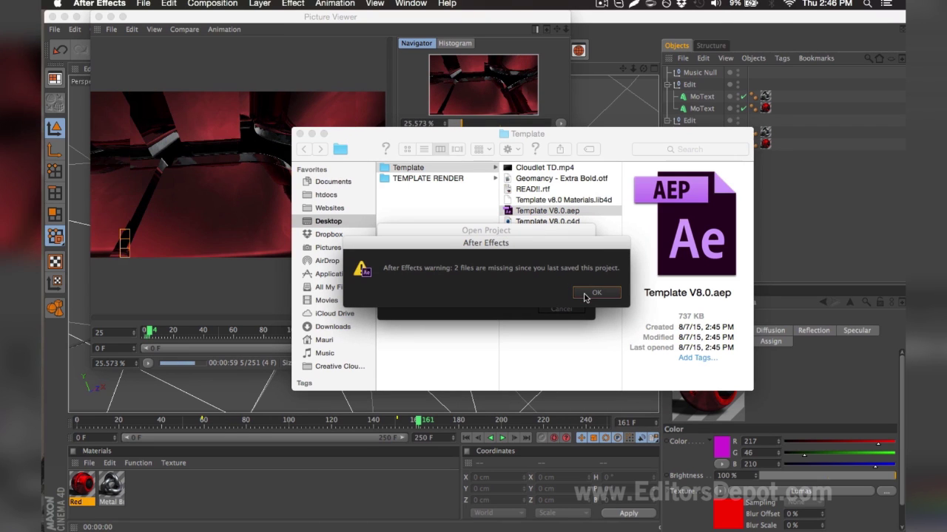
Dismiss the missing-files warning and browse Desktop > Template to replace the Dudeman mp3, then cancel
left_click(584, 293)
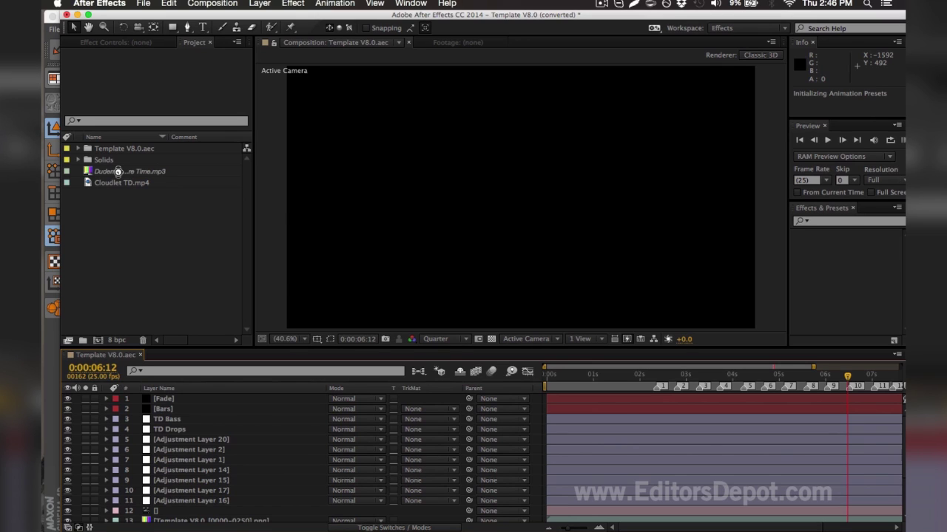
left_click(105, 173)
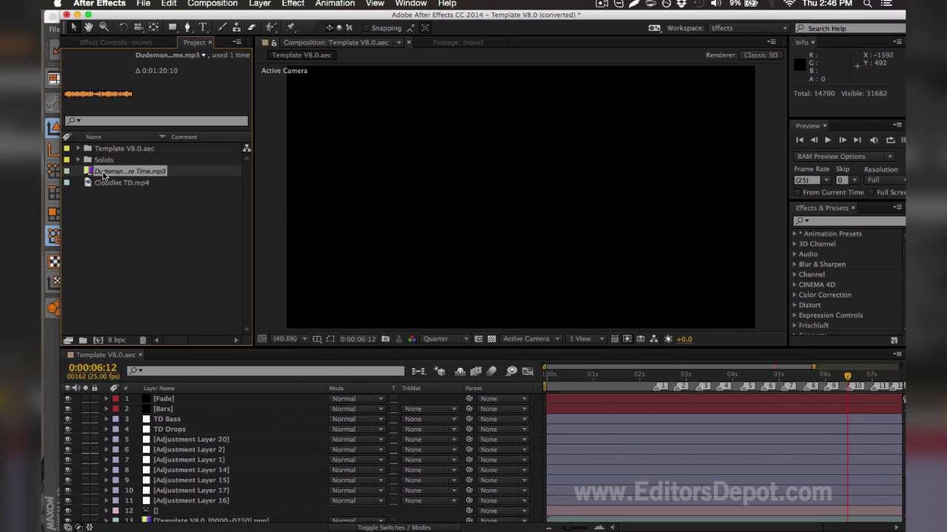
key("ctrl+h")
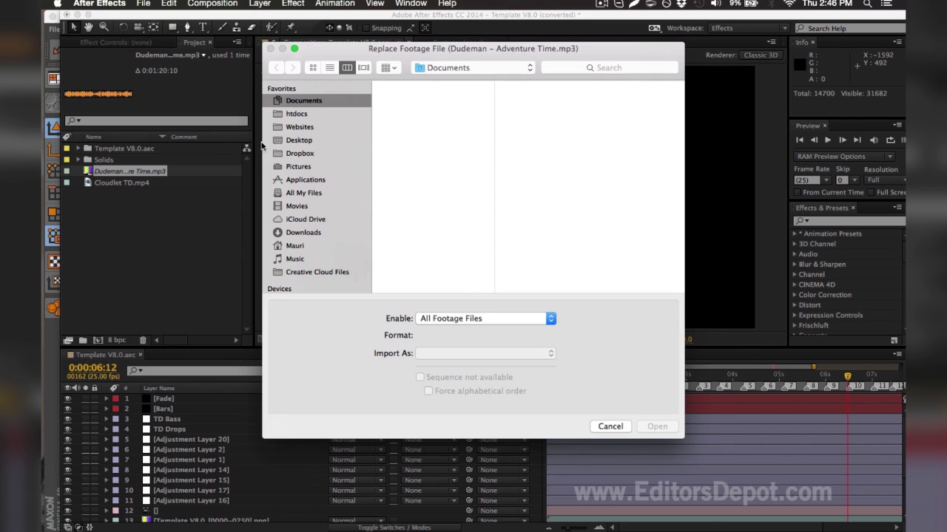
left_click(271, 146)
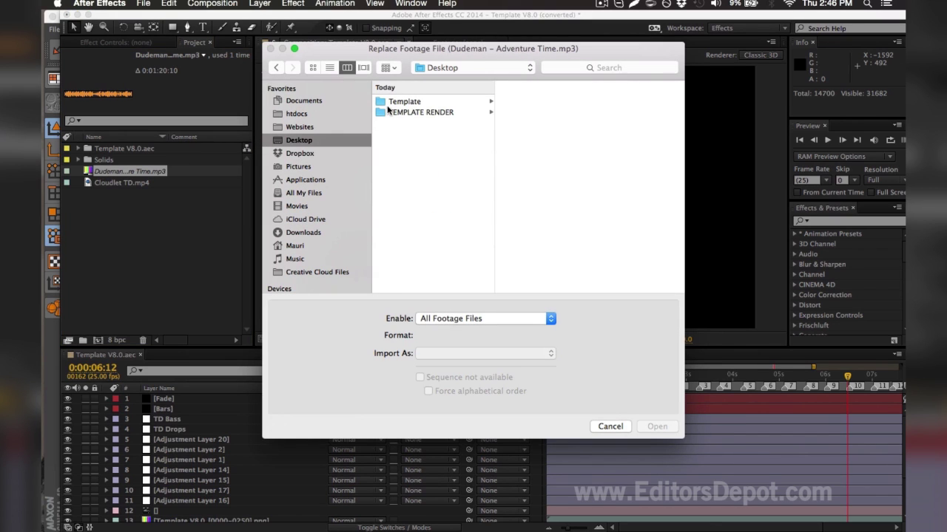
left_click(389, 102)
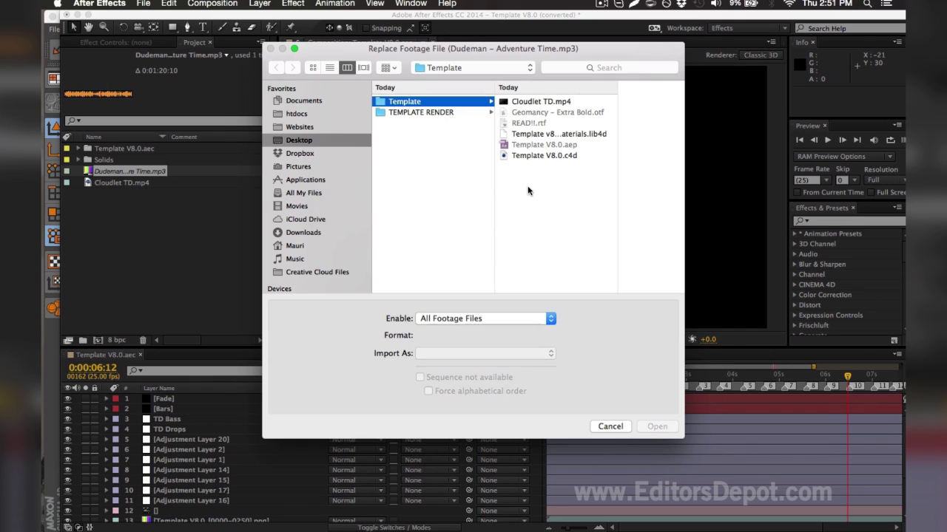
key("Escape")
Relink the Dudeman mp3 footage to 44.1 kHz stereo audio lasting 0:04:38:22
right_click(167, 175)
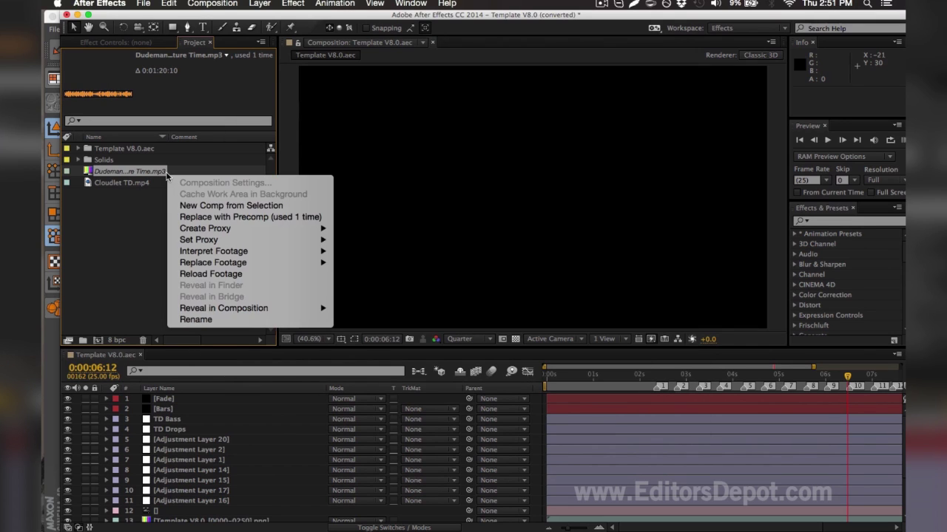
left_click(202, 320)
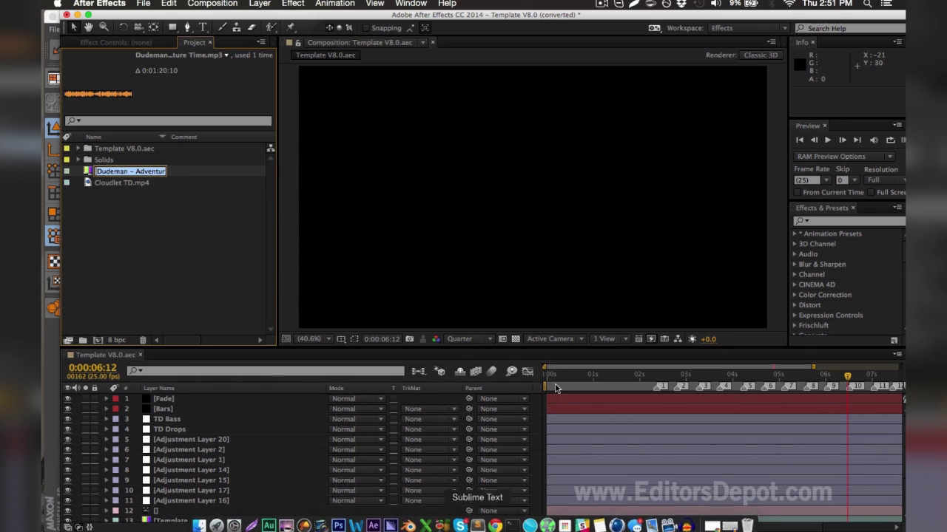
left_click(187, 178)
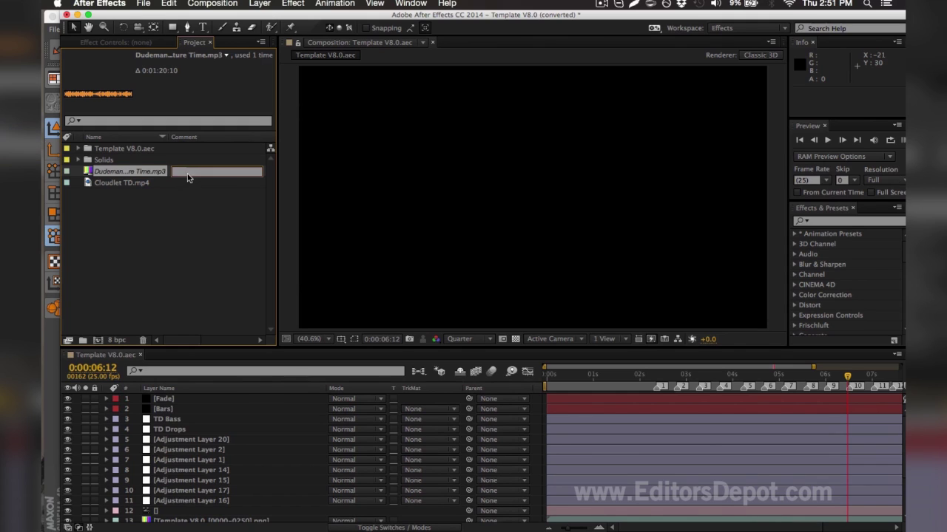
left_click(190, 220)
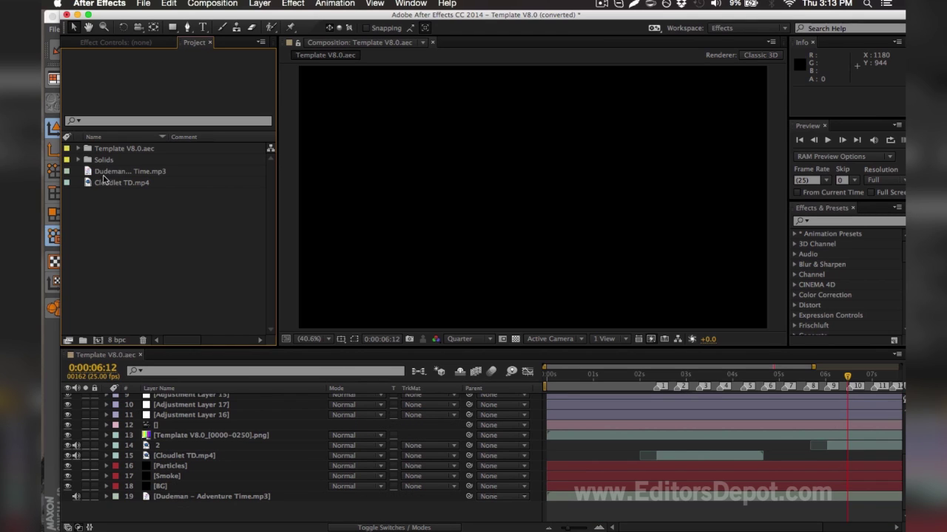
left_click(104, 175)
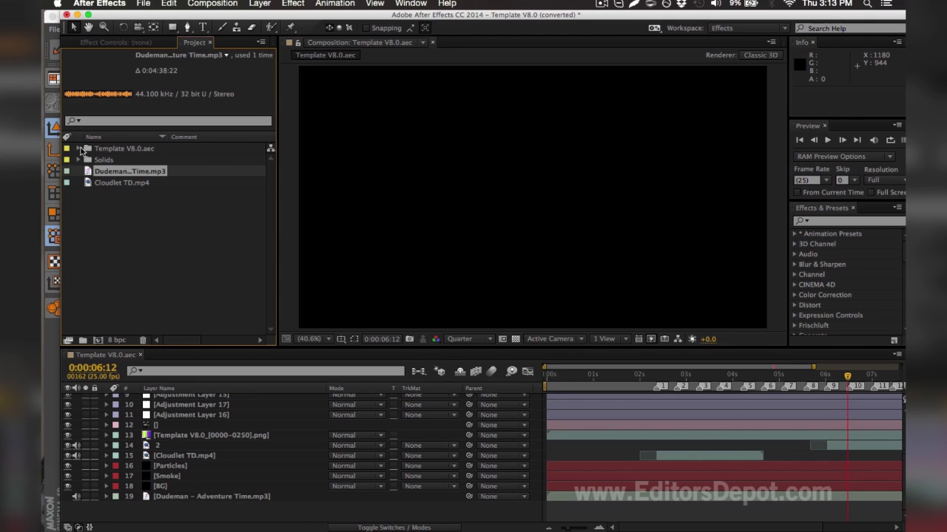
left_click(78, 148)
Replace the missing PNG footage with the render0000–render0250.png sequence from TEMPLATE RENDER
left_click(107, 172)
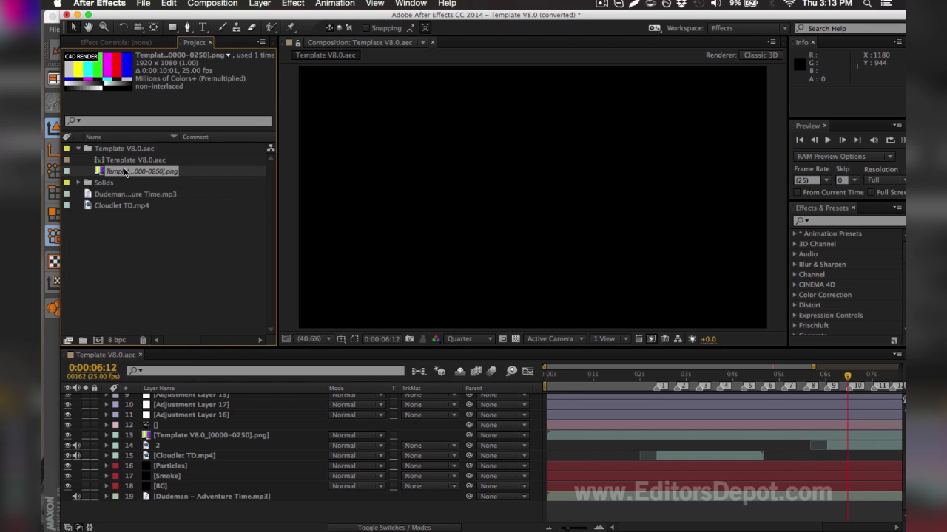
key("ctrl+h")
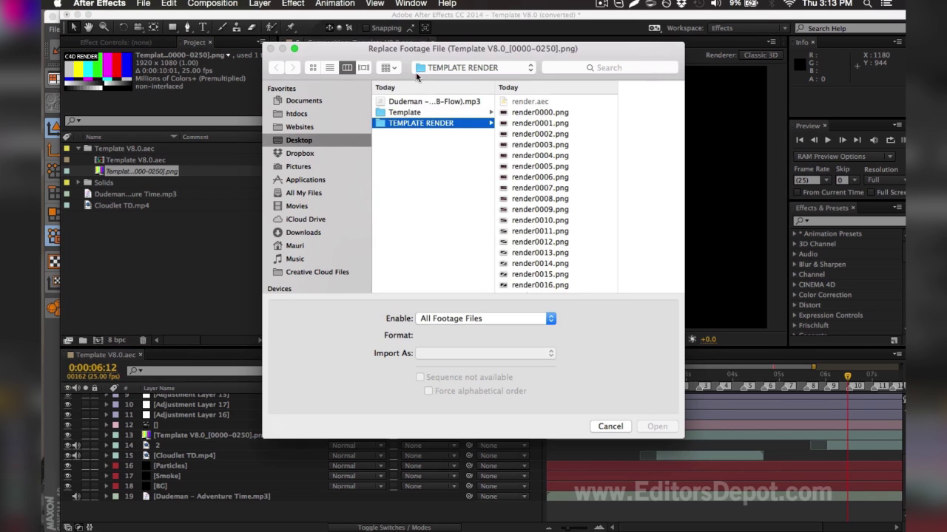
left_click(535, 114)
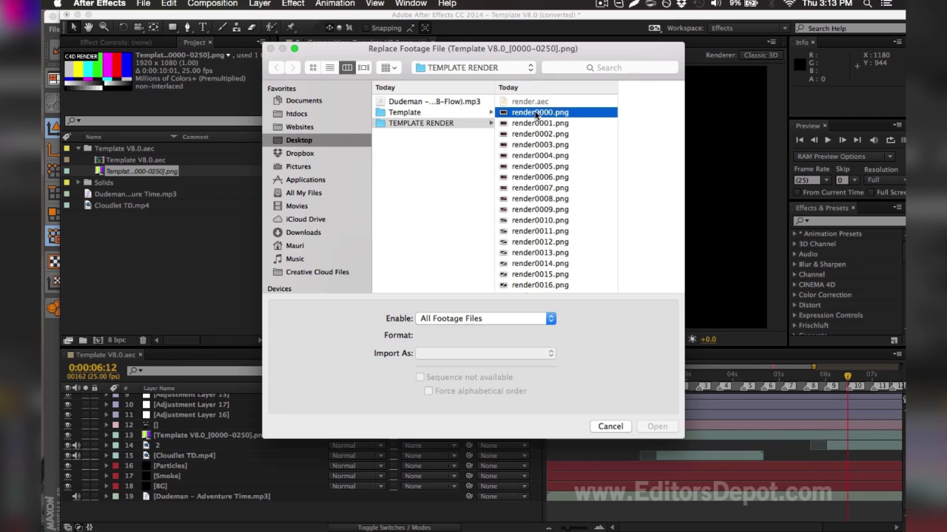
scroll(547, 111, "down", 4)
scroll(551, 107, "down", 1)
left_click_drag(555, 102, 556, 330)
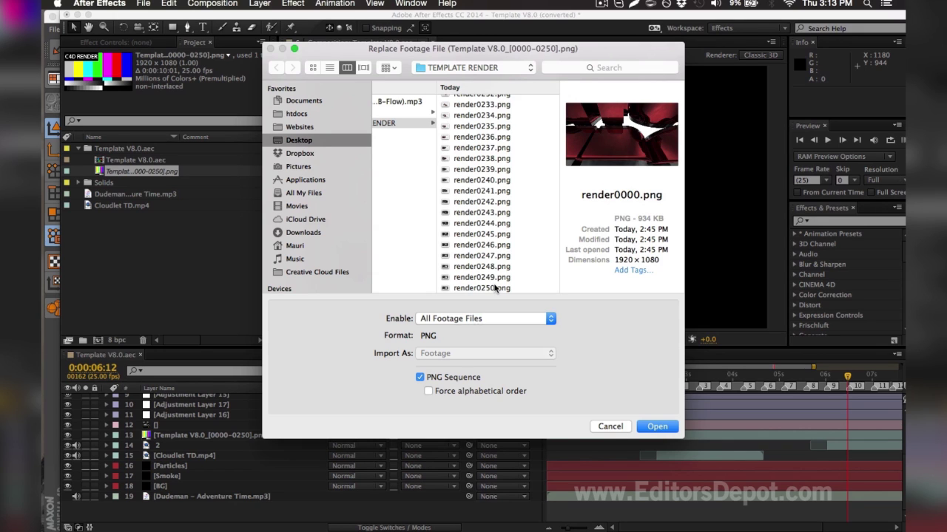
left_click(495, 288, "shift")
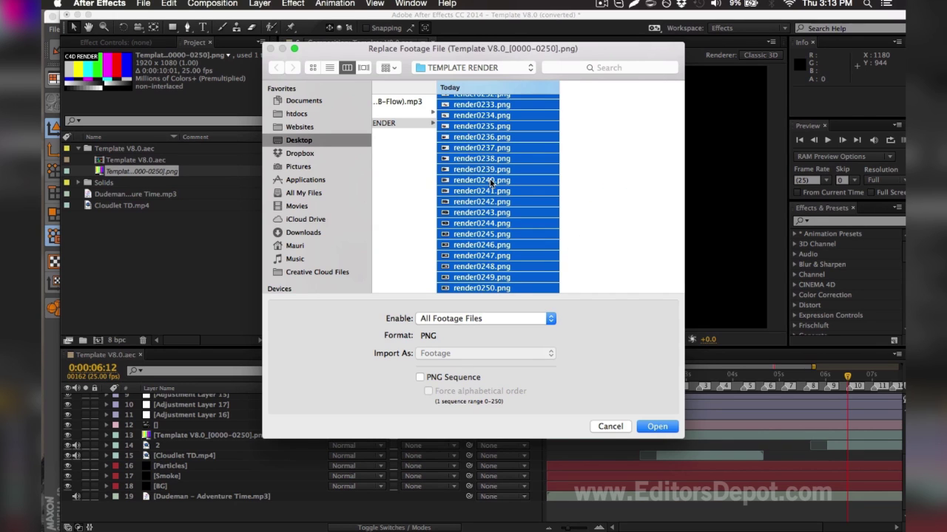
scroll(485, 222, "up", 3)
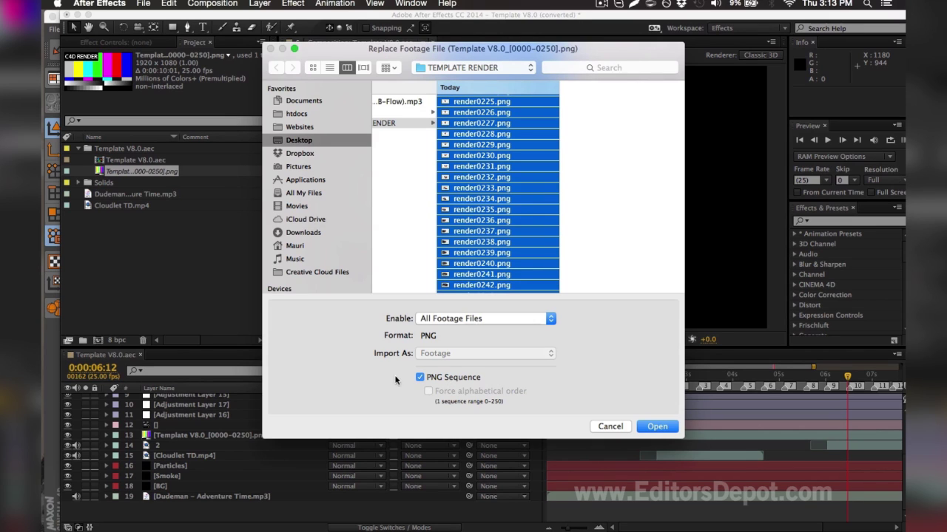
left_click(665, 428)
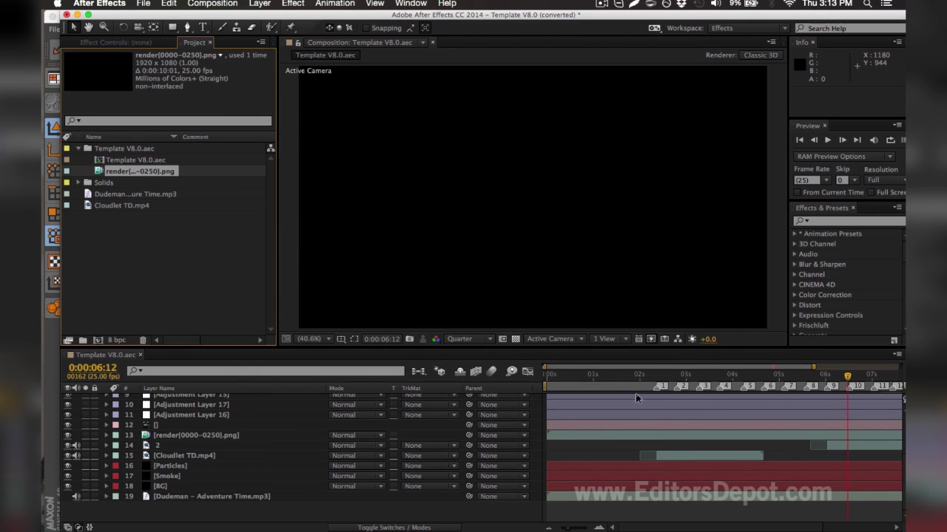
Scroll the timeline to the top and move the current time to 0:00:02:04
scroll(613, 433, "up", 3)
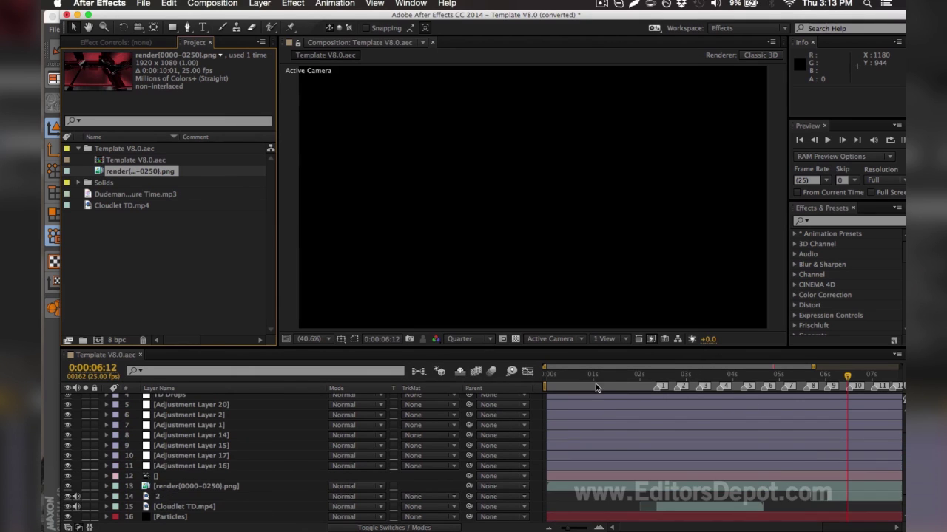
scroll(599, 391, "up", 2)
scroll(594, 381, "up", 3)
left_click(601, 376)
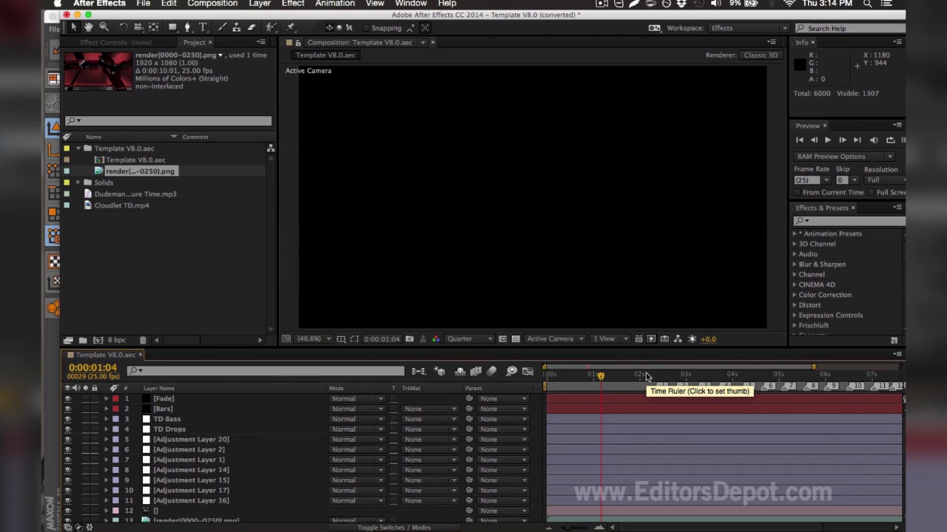
left_click(646, 376)
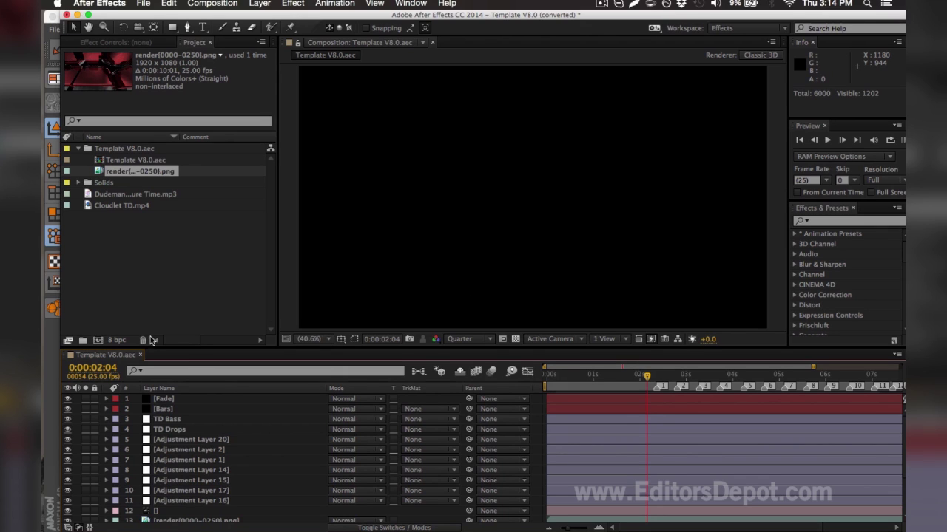
Toggle the TD Bass layer's visibility, then select Adjustment Layer 16
left_click(167, 419)
left_click(68, 420)
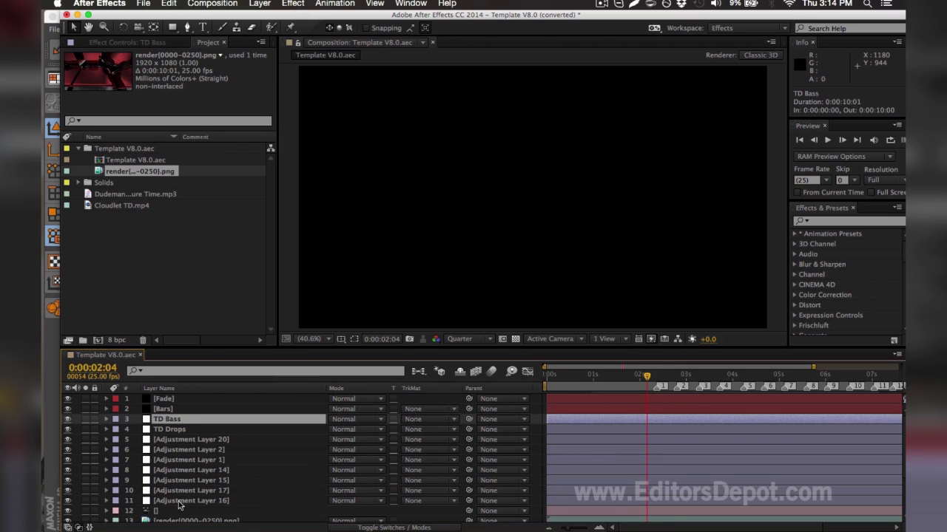
left_click(178, 504)
Hide adjustment layers 5–11 to check the 3D text render, then turn them back on
left_click(171, 440, "shift")
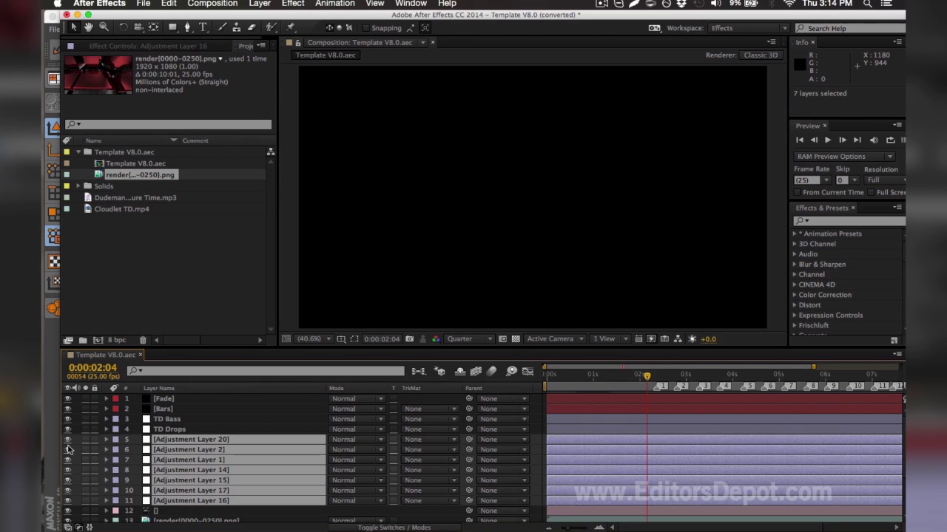
left_click(67, 441)
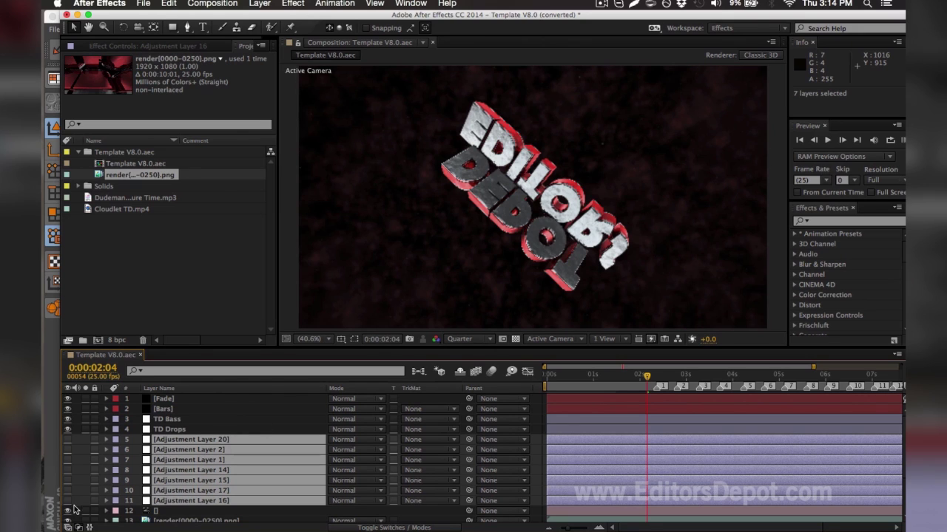
left_click(102, 518)
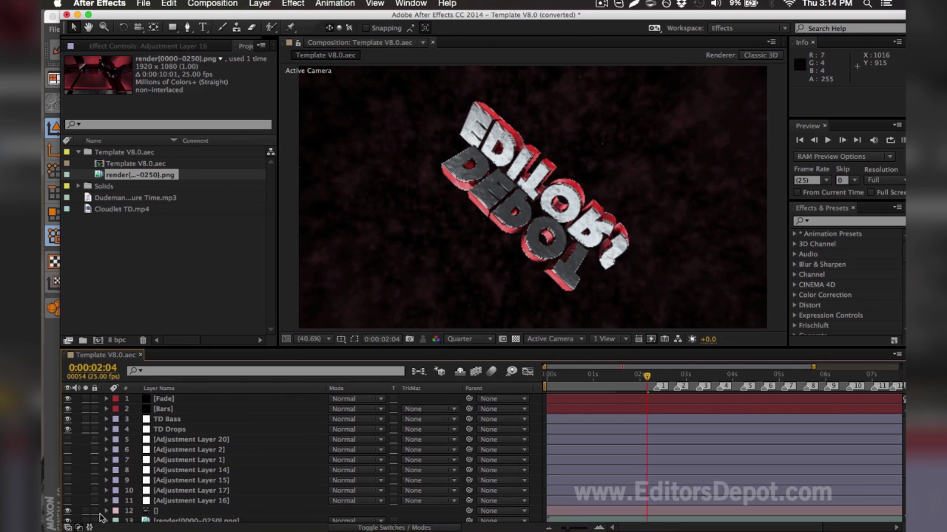
left_click(67, 492)
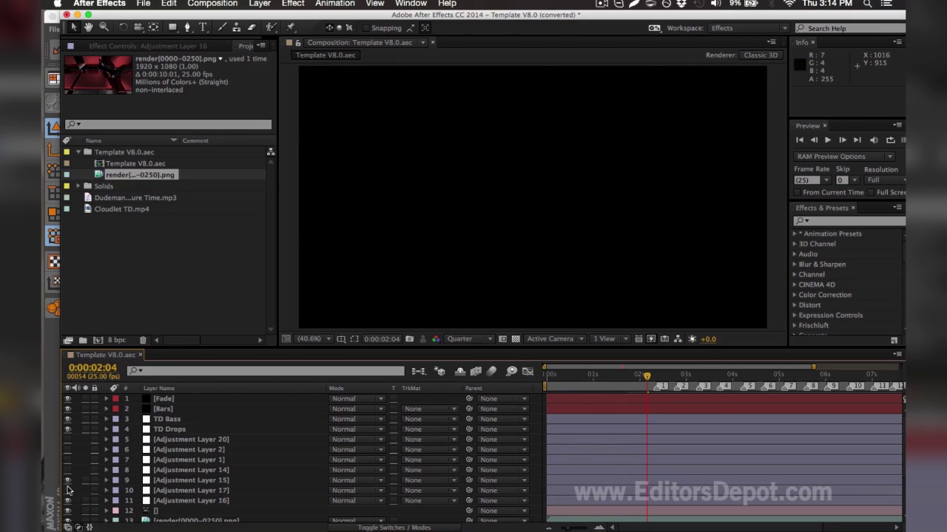
left_click(66, 470)
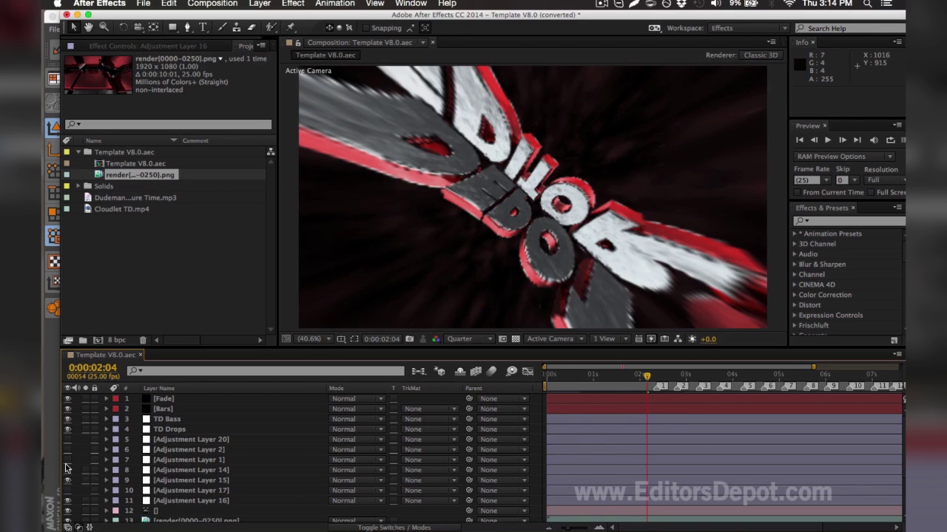
left_click_drag(67, 468, 67, 440)
Select Adjustment Layer 17 and move the current time to 0:00:03:08
mouse_move(661, 367)
left_mouse_down()
mouse_move(721, 368)
mouse_move(671, 370)
left_mouse_up()
left_click(181, 481)
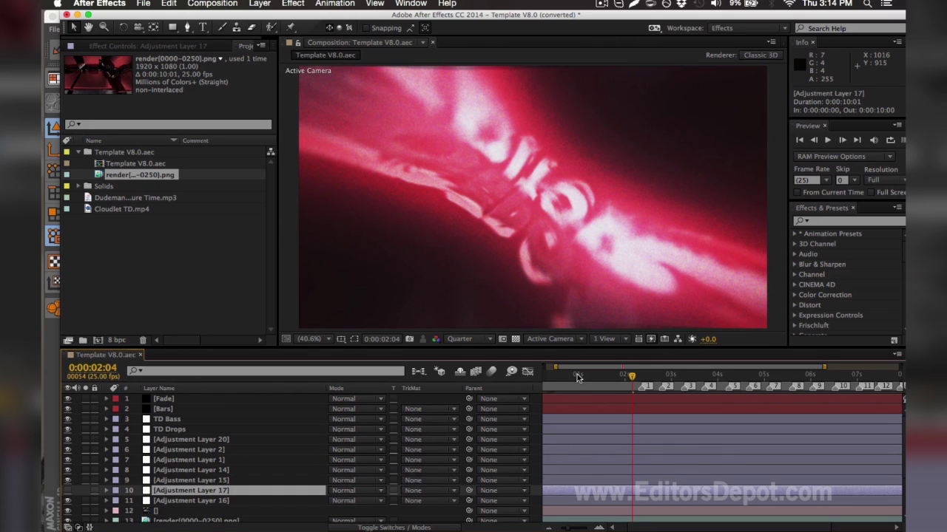
left_click(686, 376)
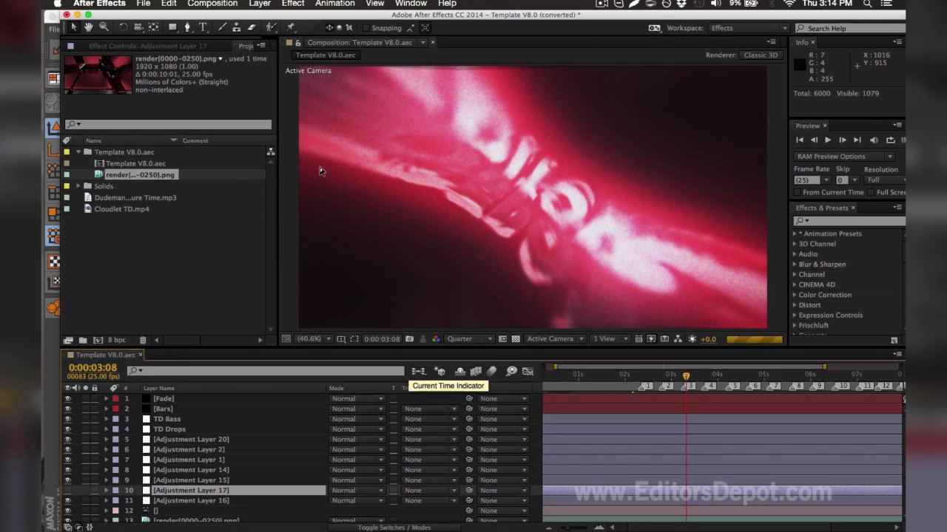
left_click(222, 3)
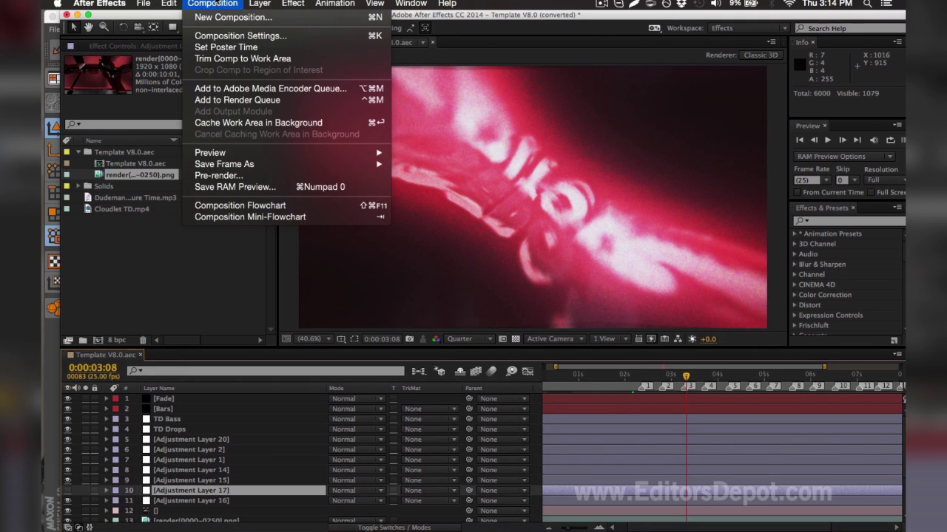
Add the Template V8.0 composition to the Adobe Media Encoder queue
left_click(234, 89)
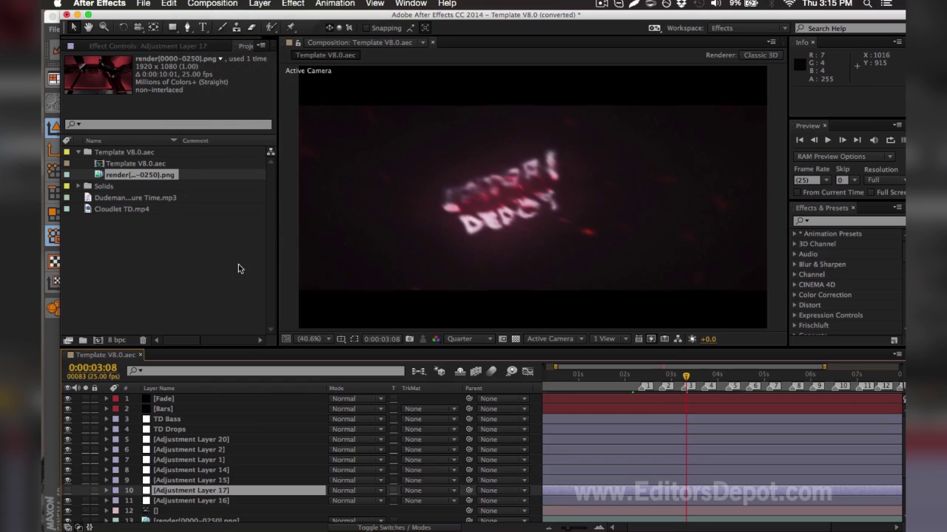